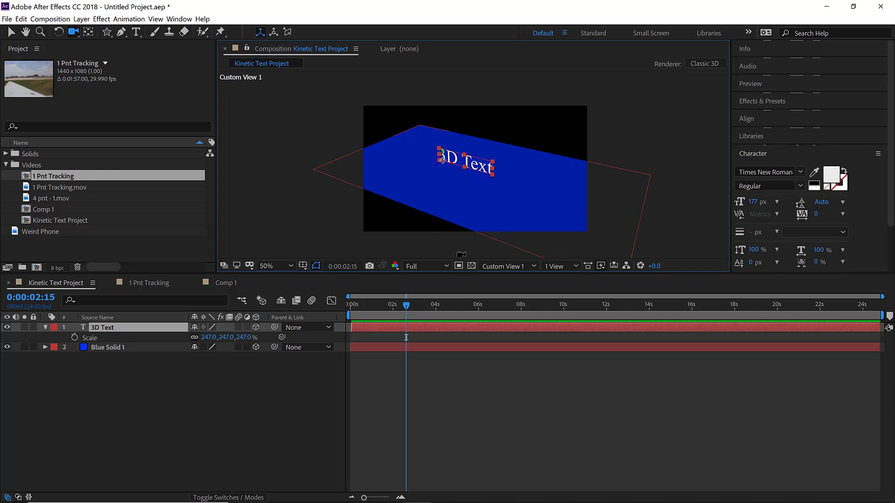
click(301, 397)
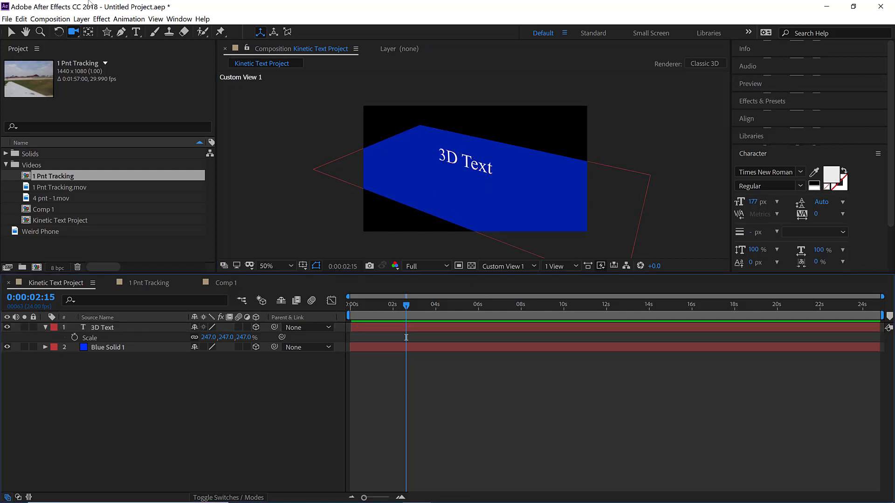
click(82, 19)
mouse_move(205, 31)
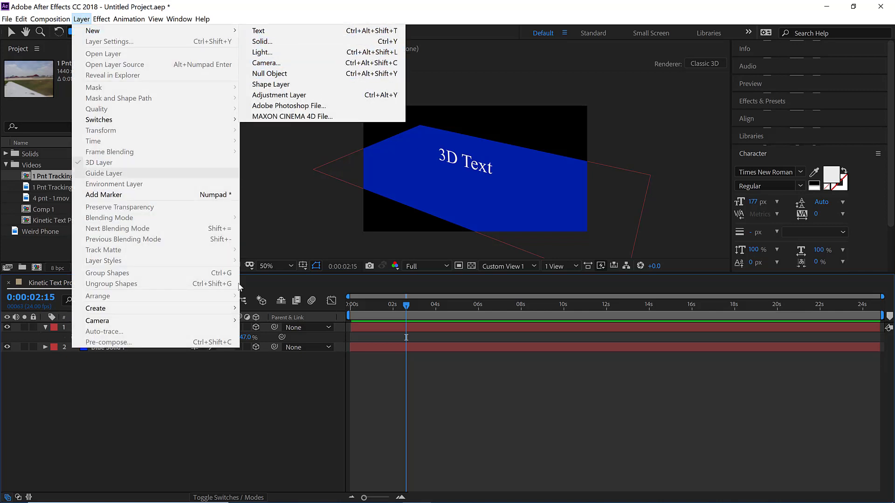
click(243, 384)
right_click(244, 385)
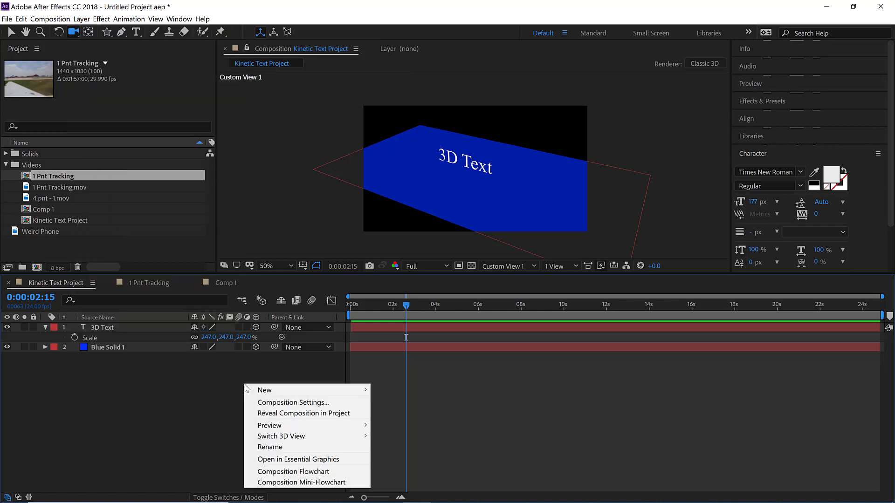
click(159, 395)
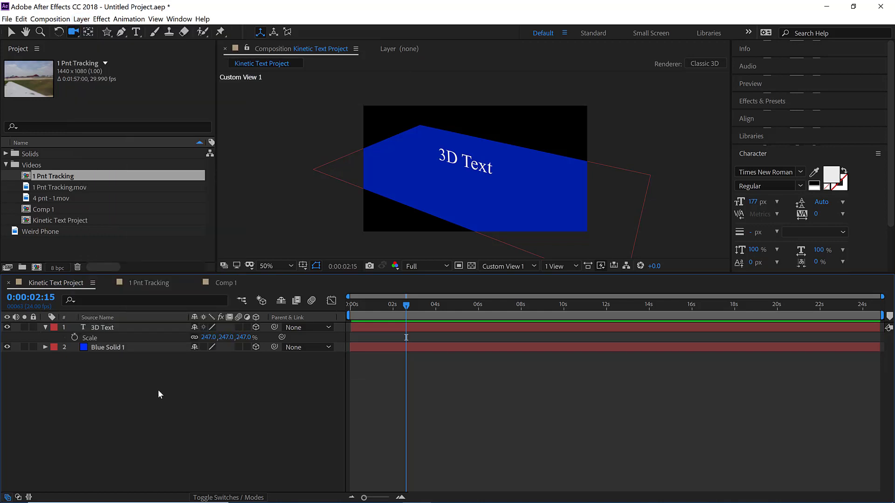
Step: Add a white Point light to the composition with Casts Shadows enabled
key(ctrl+alt+shift+l)
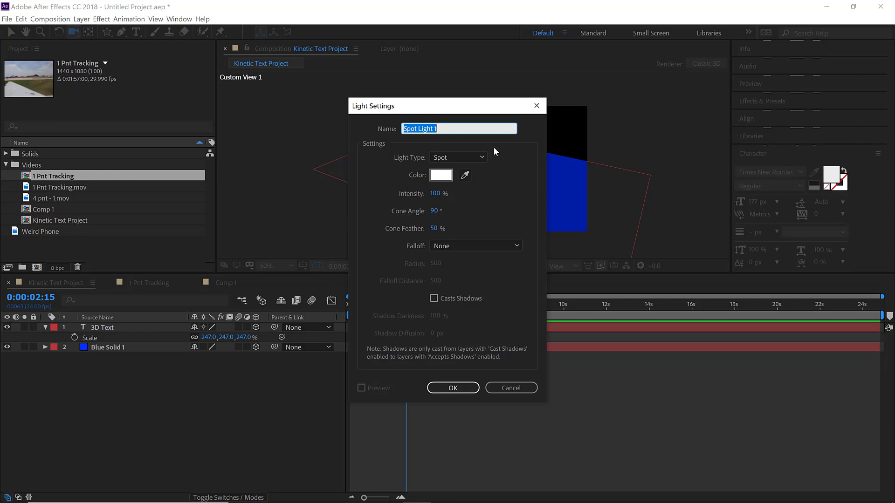
click(462, 158)
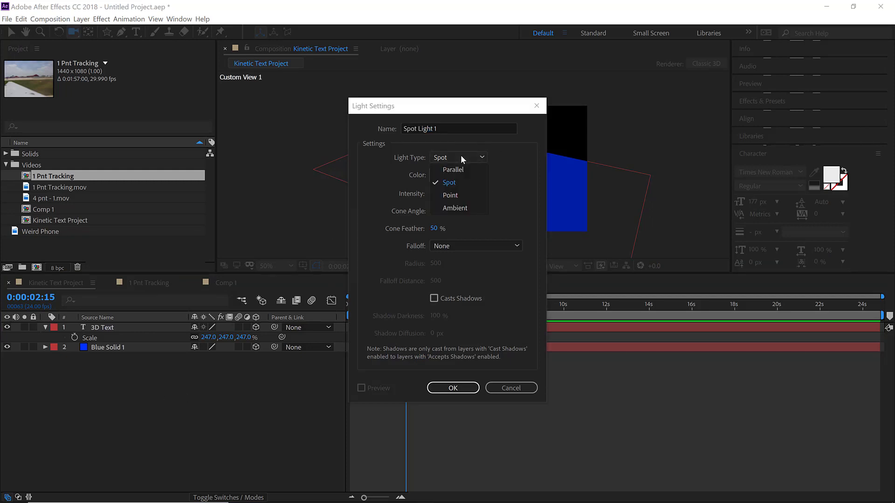
click(465, 195)
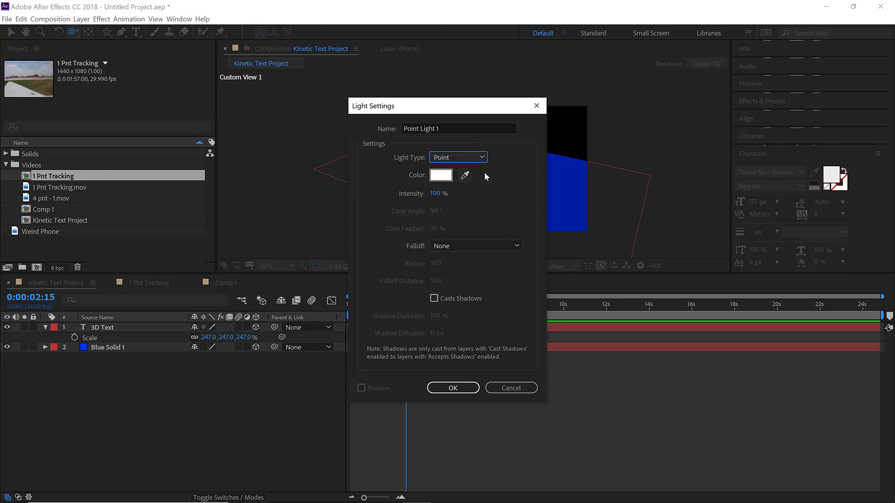
drag(434, 104, 186, 108)
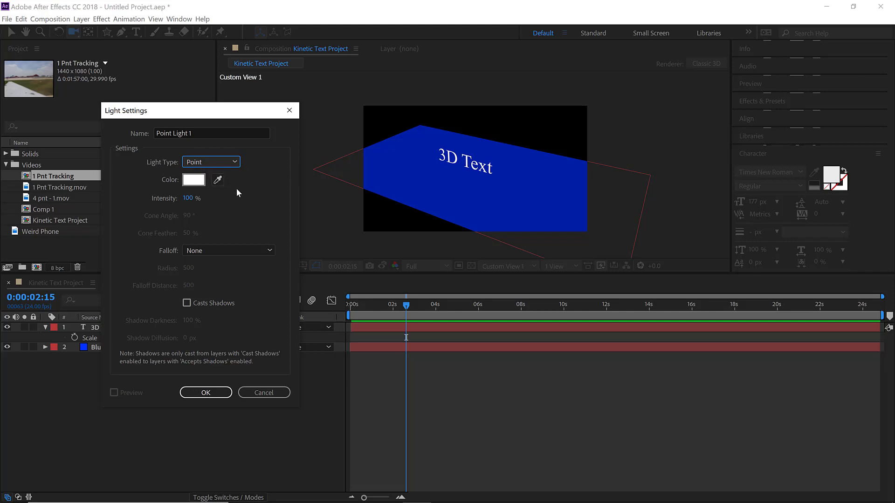
click(195, 187)
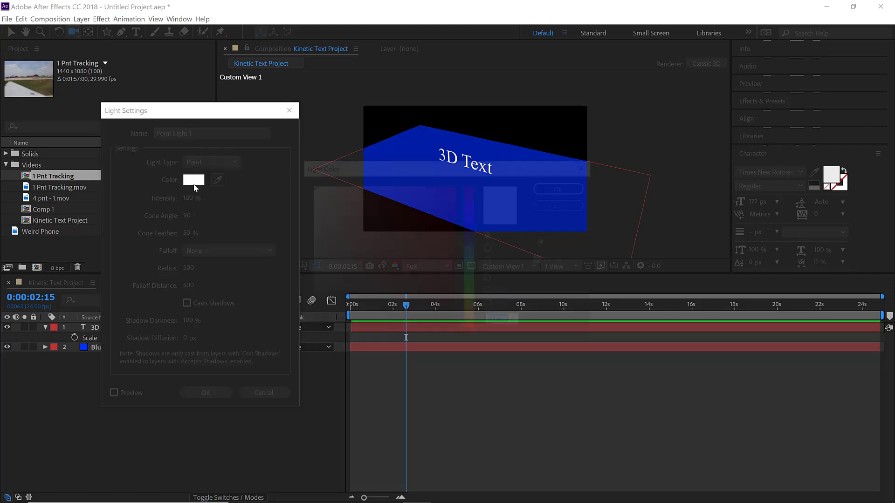
key(Escape)
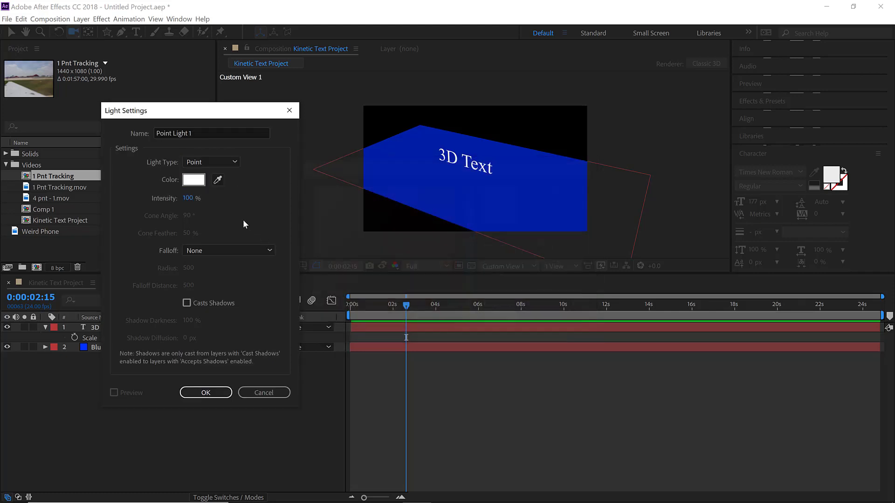
click(223, 304)
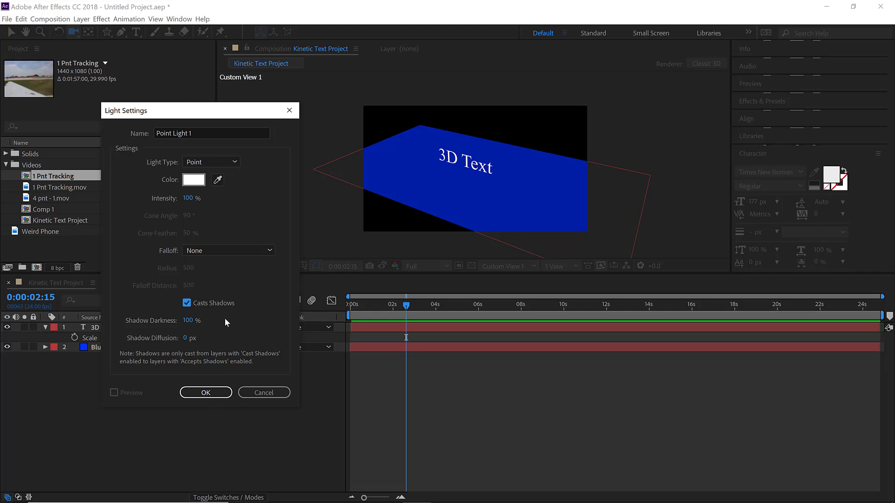
click(206, 395)
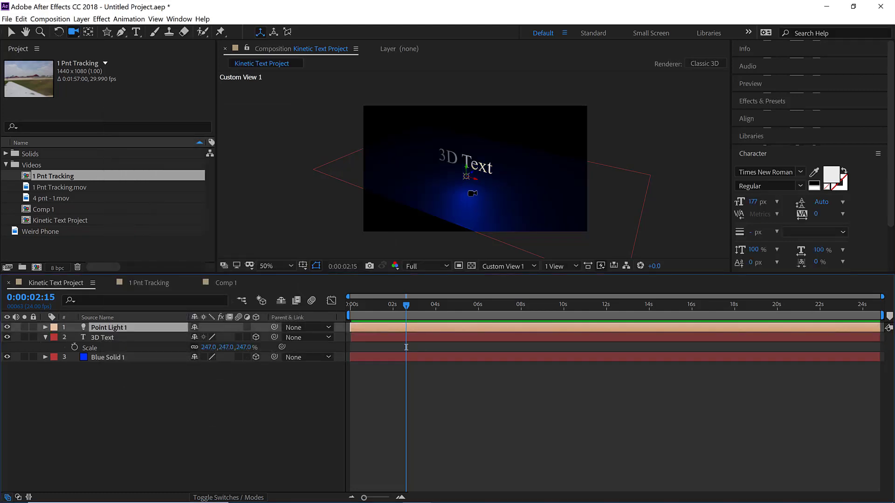
Step: Raise the point light along its Y axis until it sits above the 3D text
key(v)
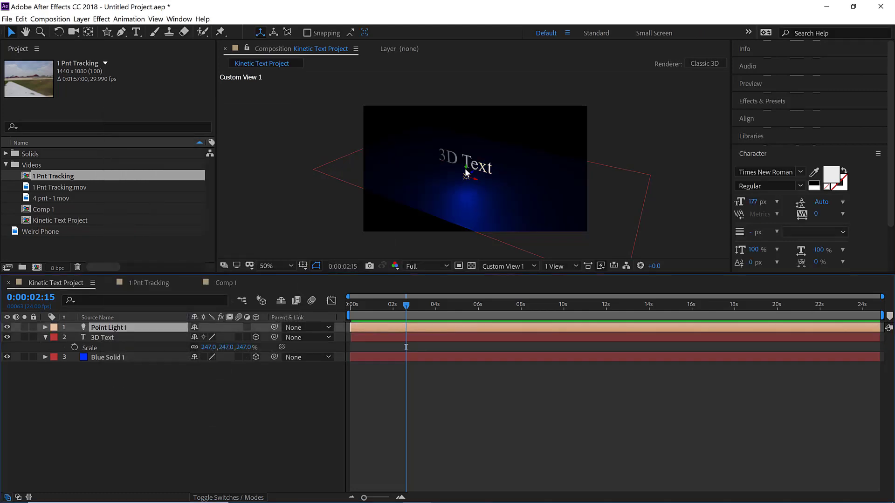
drag(466, 174, 466, 150)
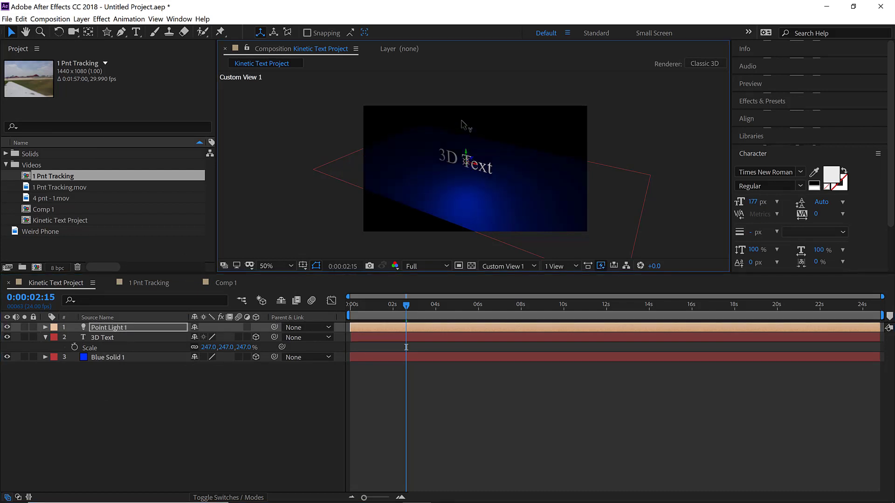
drag(452, 92, 450, 68)
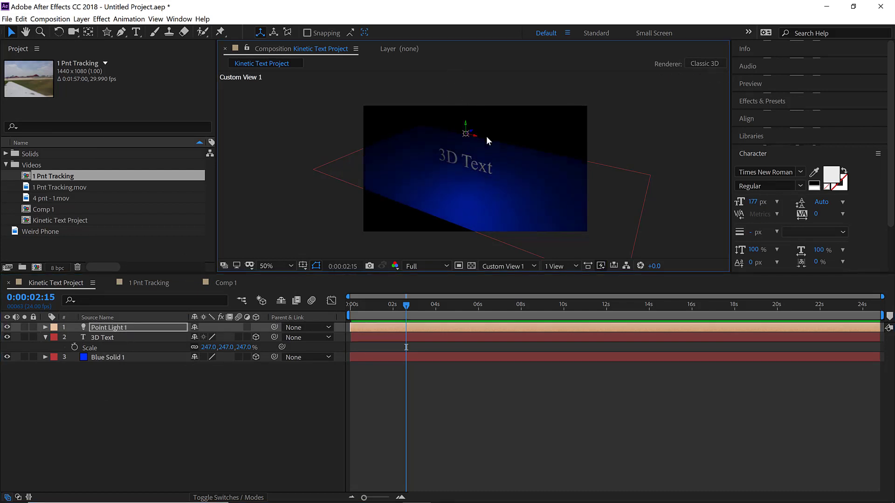
Step: Examine the lit text and the blue floor plane from a steeper side angle in the custom view
key(c)
drag(486, 154, 558, 130)
key(v)
key(c)
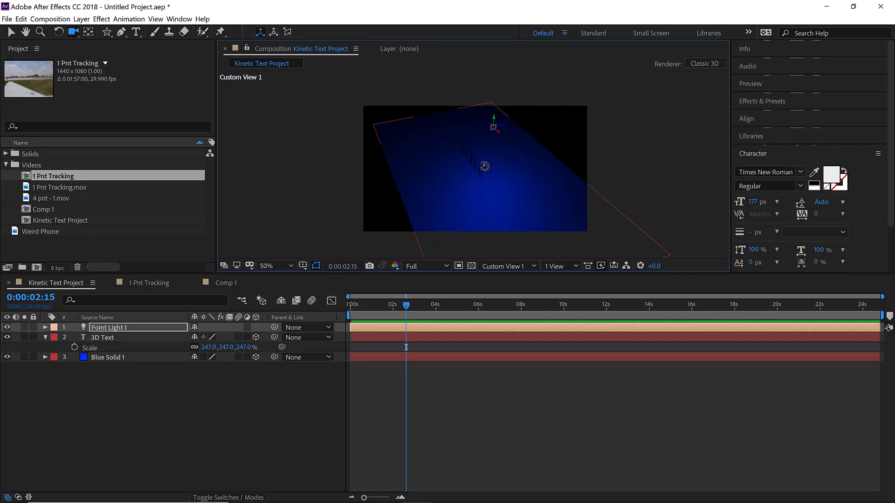
mouse_move(483, 167)
mouse_down()
mouse_move(489, 162)
mouse_move(463, 159)
mouse_move(462, 167)
mouse_move(475, 169)
mouse_up()
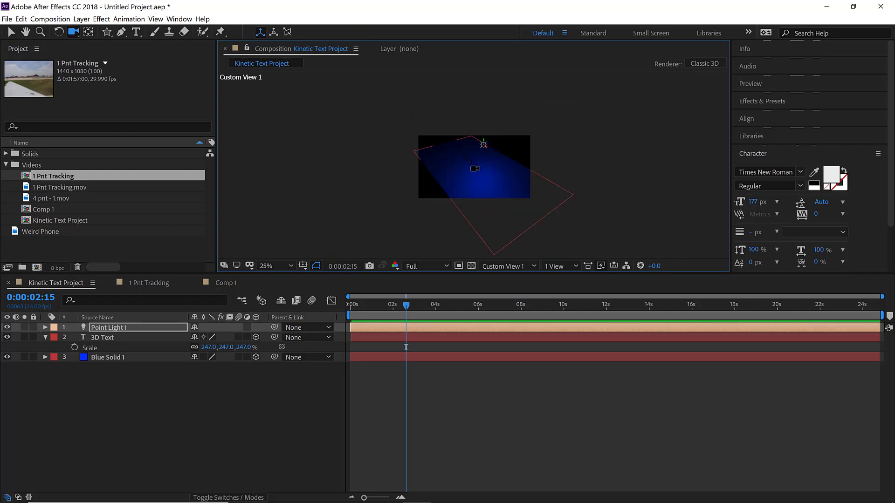
scroll(476, 168, up, 2)
scroll(474, 169, down, 2)
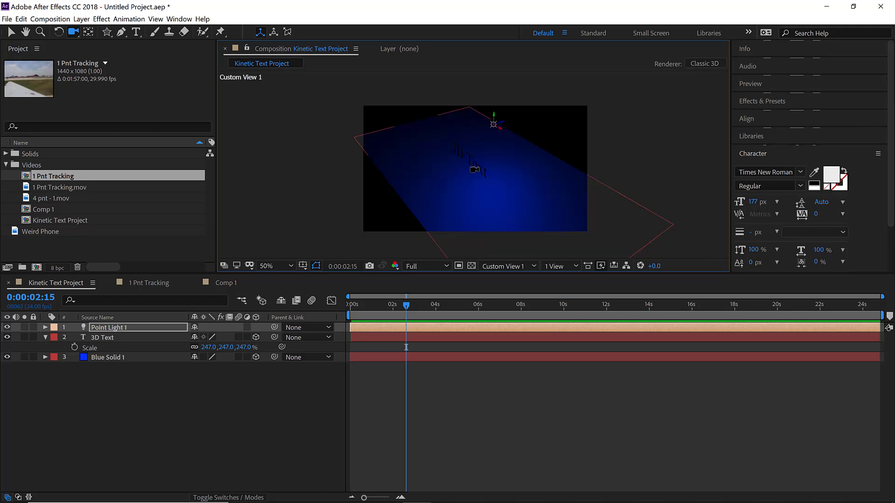
key(v)
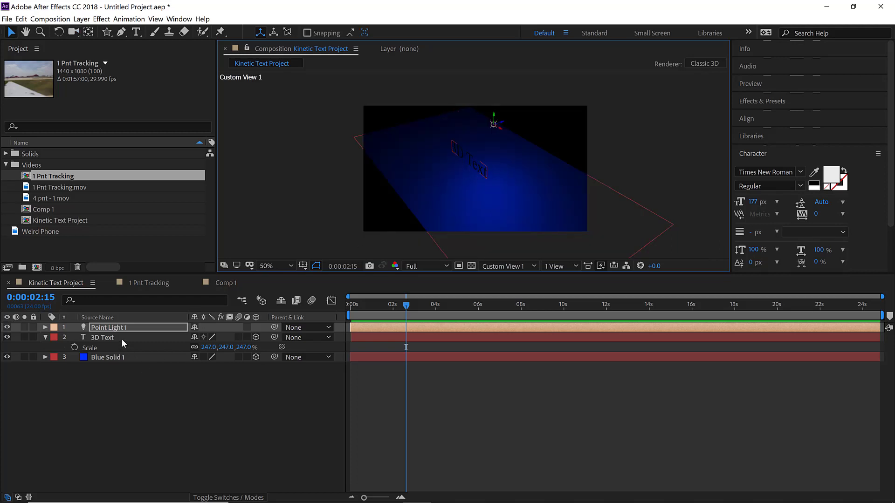
Step: Turn on Casts Shadows in the 3D Text layer's material options
click(121, 340)
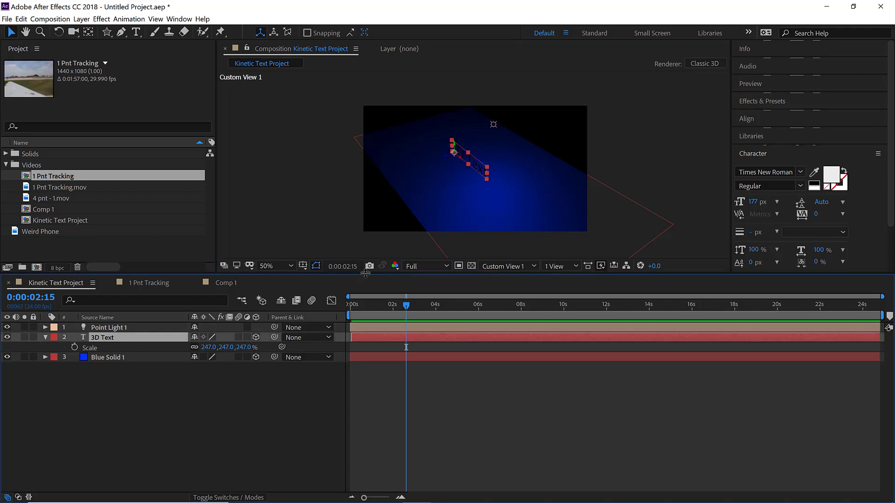
click(45, 337)
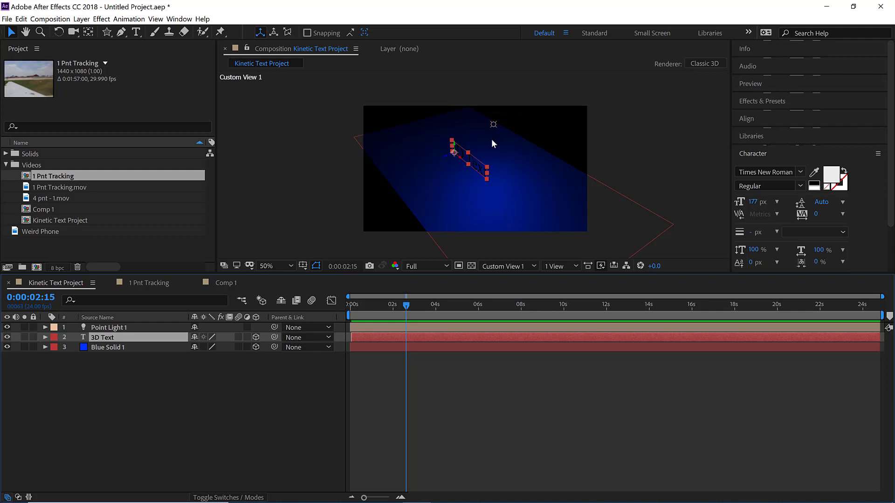
scroll(474, 169, up, 2)
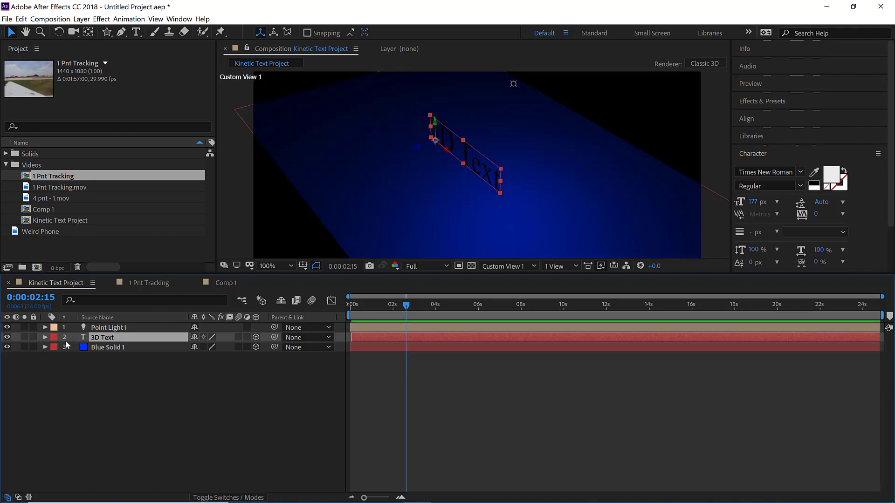
click(45, 338)
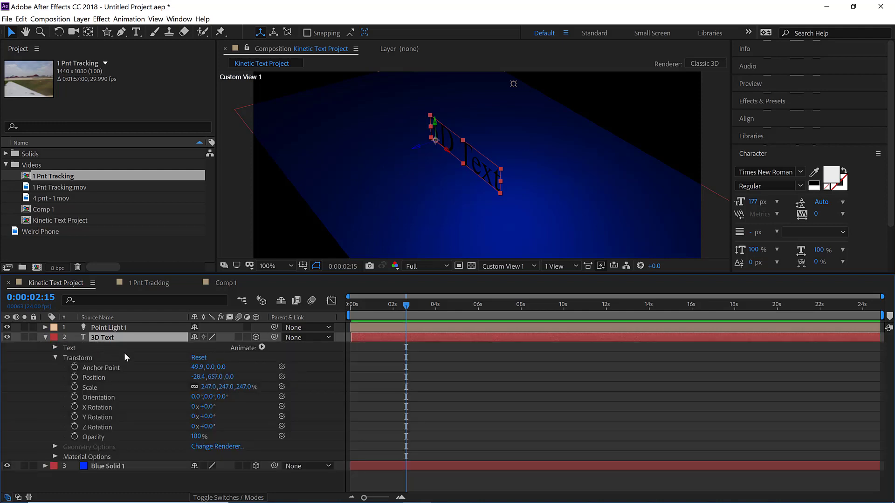
click(55, 358)
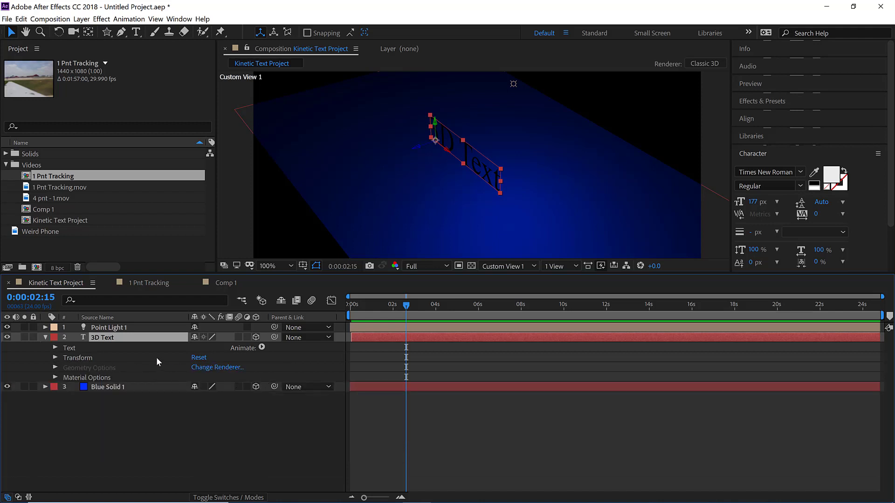
click(256, 338)
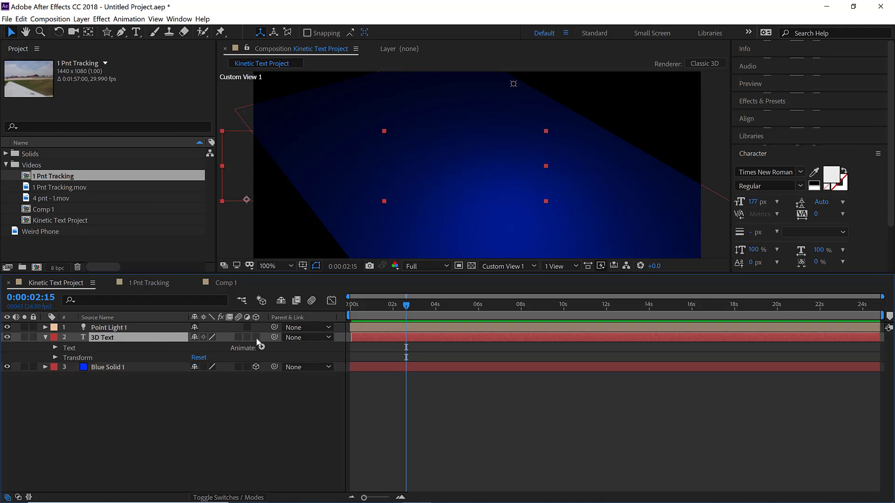
click(256, 338)
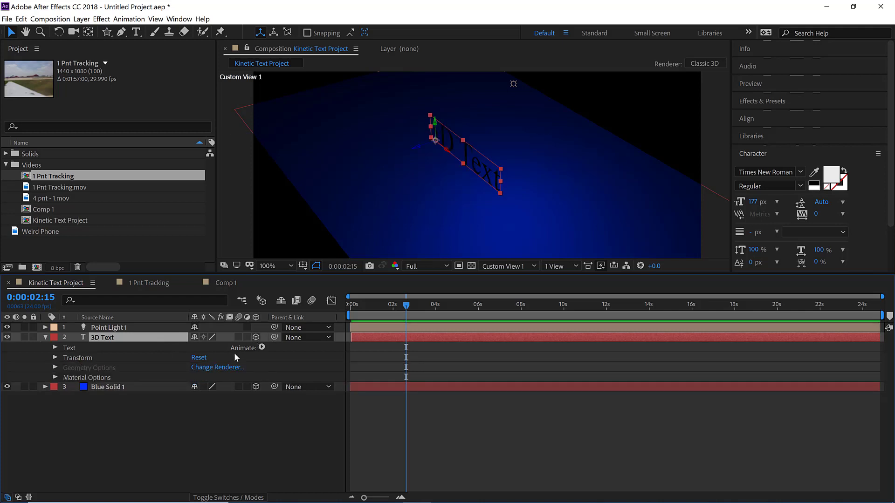
click(74, 380)
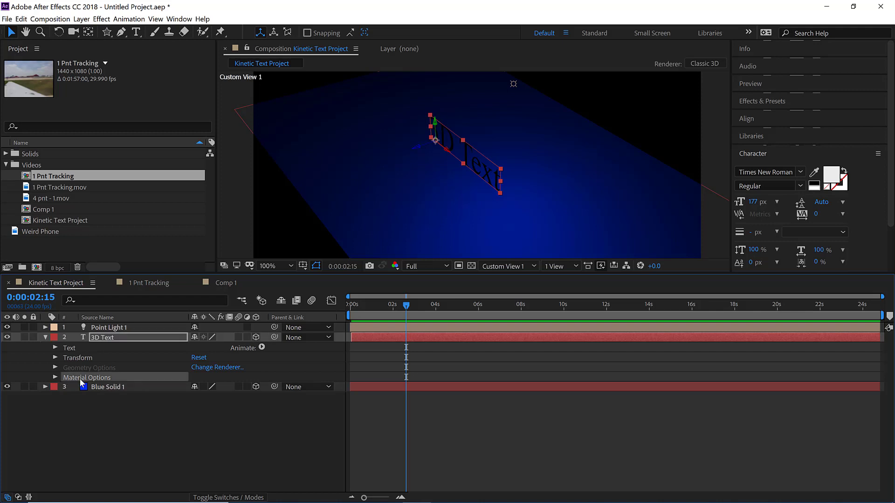
click(55, 378)
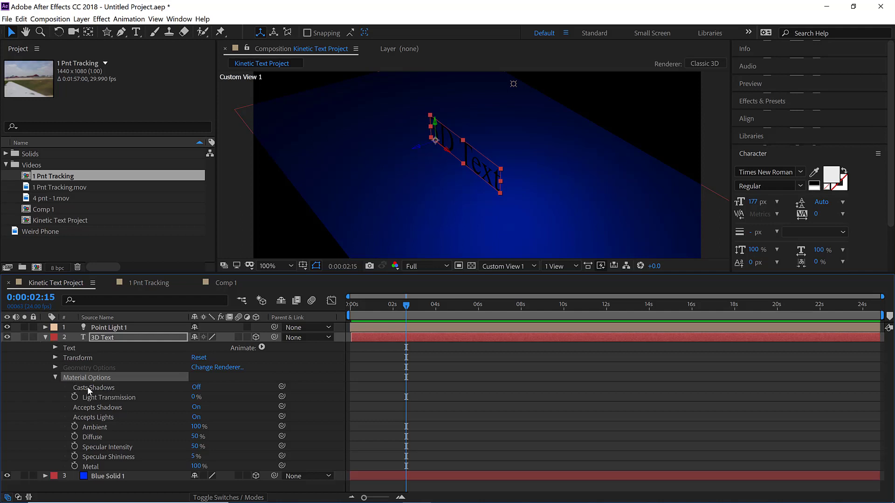
click(196, 387)
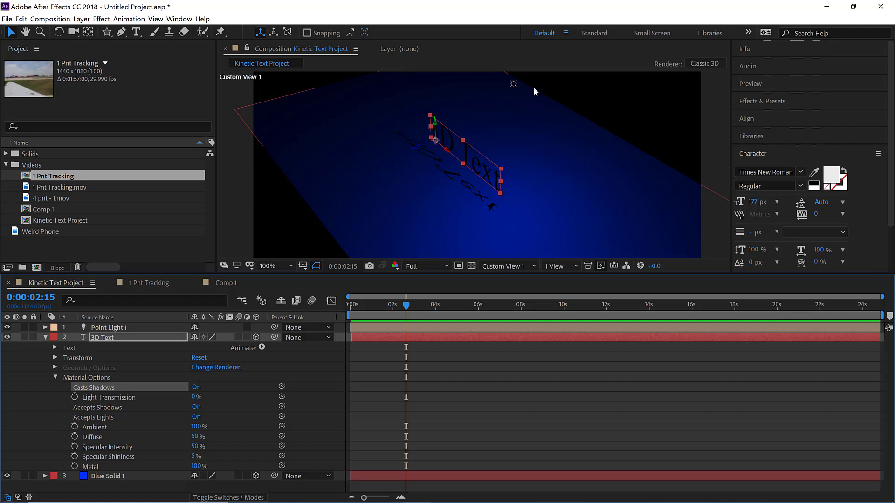
Step: Set the Shadow Diffusion of the point light to 39 px
scroll(479, 140, up, 2)
key(c)
drag(475, 147, 483, 124)
scroll(490, 117, down, 2)
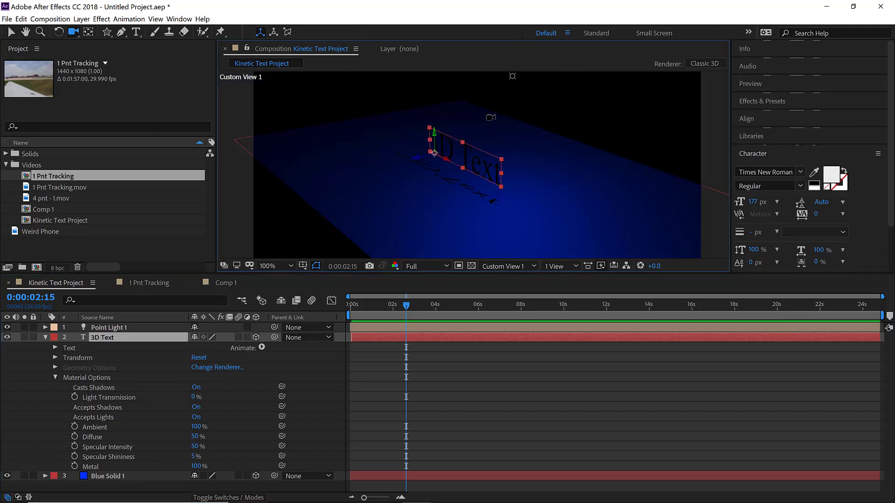
drag(487, 130, 481, 142)
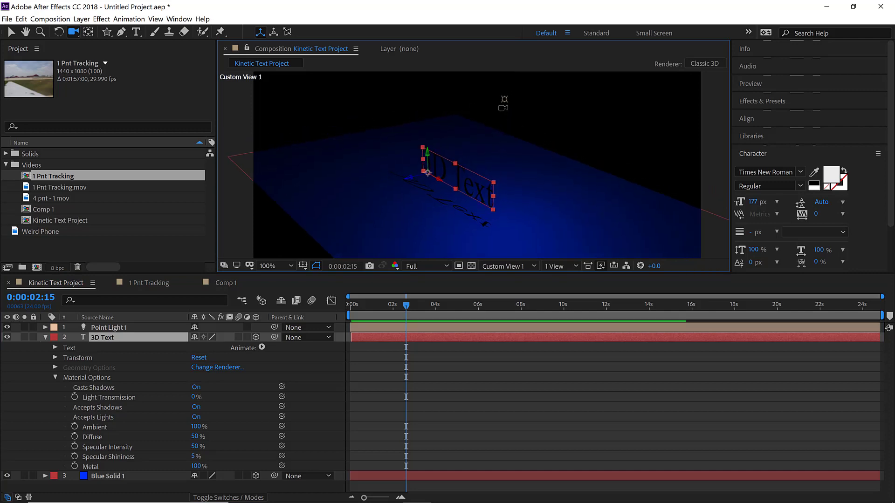
click(435, 326)
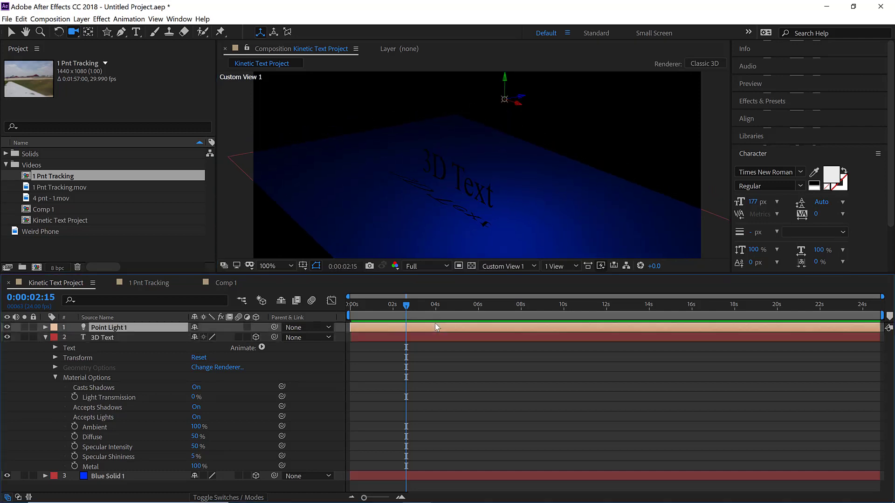
click(45, 337)
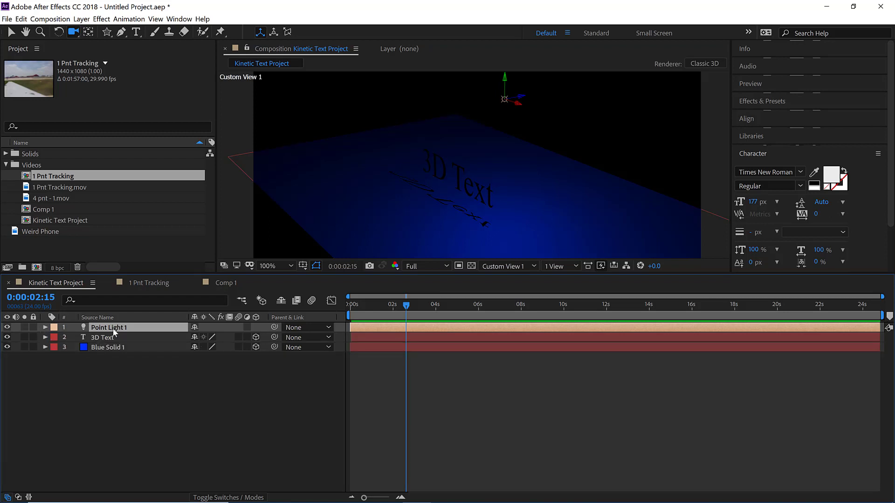
double_click(112, 328)
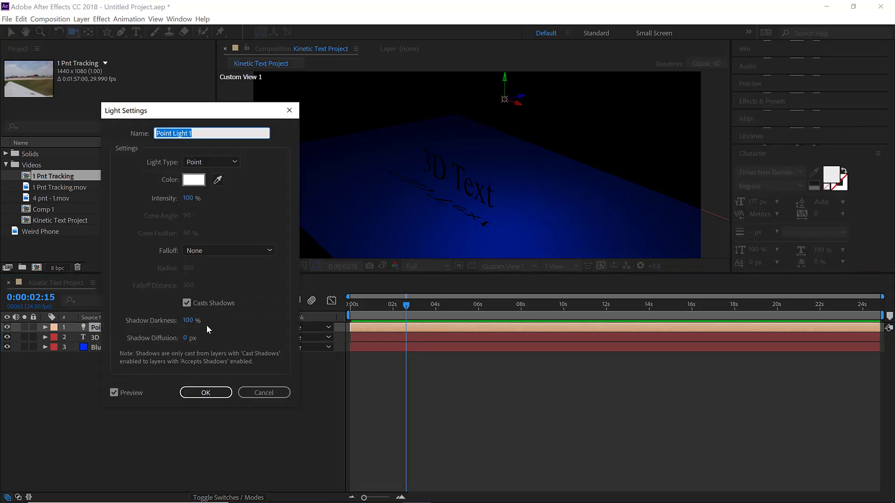
drag(190, 341, 214, 339)
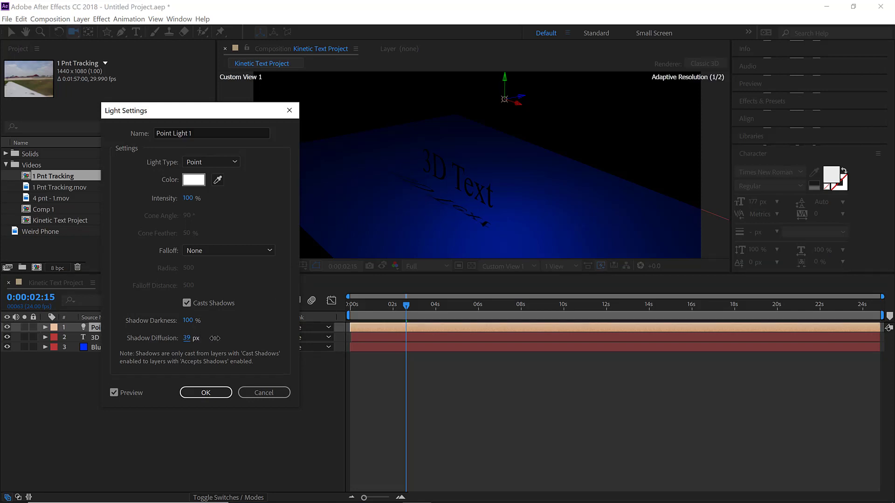
click(208, 395)
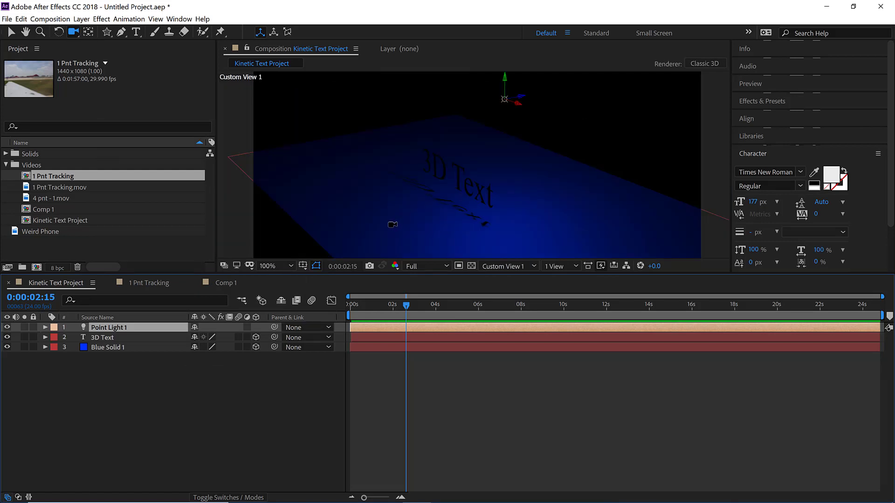
Step: Duplicate the point light and move the copy in front of the 3D text so the letter faces are lit
drag(392, 224, 355, 180)
scroll(508, 205, down, 2)
key(c)
key(c)
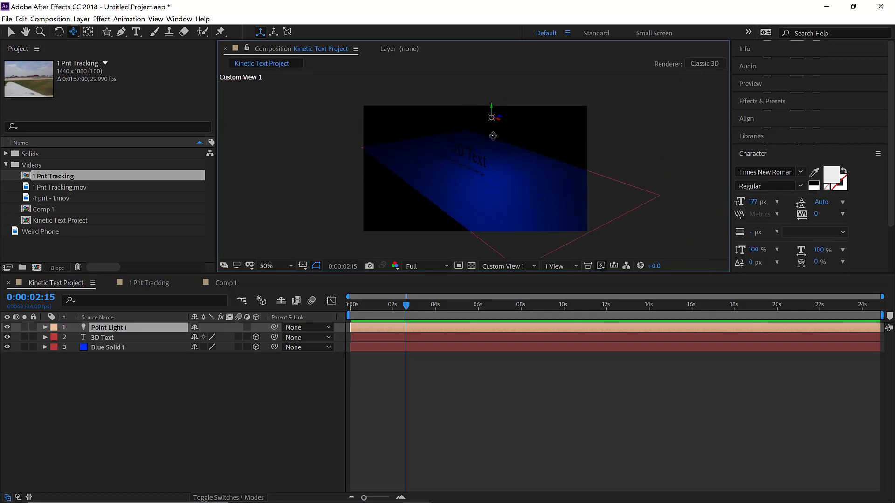
key(c)
key(c)
drag(481, 144, 319, 155)
key(v)
key(ctrl+d)
key(c)
drag(455, 160, 476, 158)
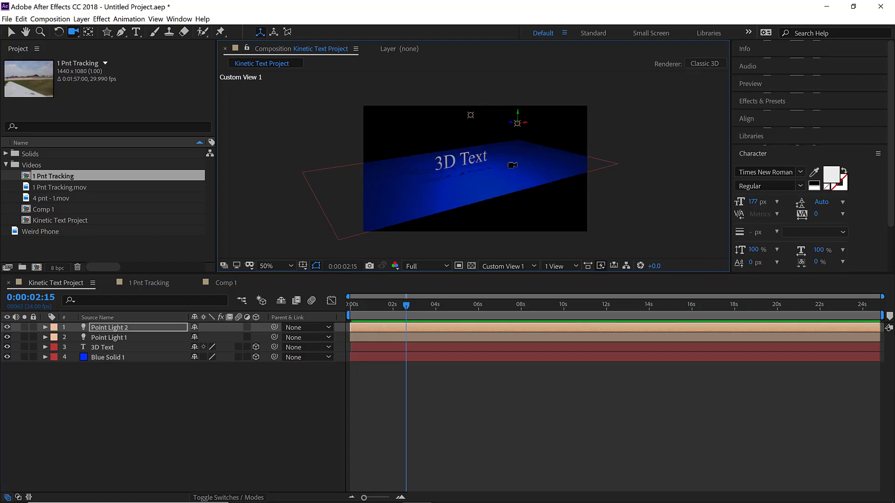
Step: Enlarge the composition viewer, fit the composition to it and orbit to a higher angle over the text's shadows
drag(622, 272, 627, 334)
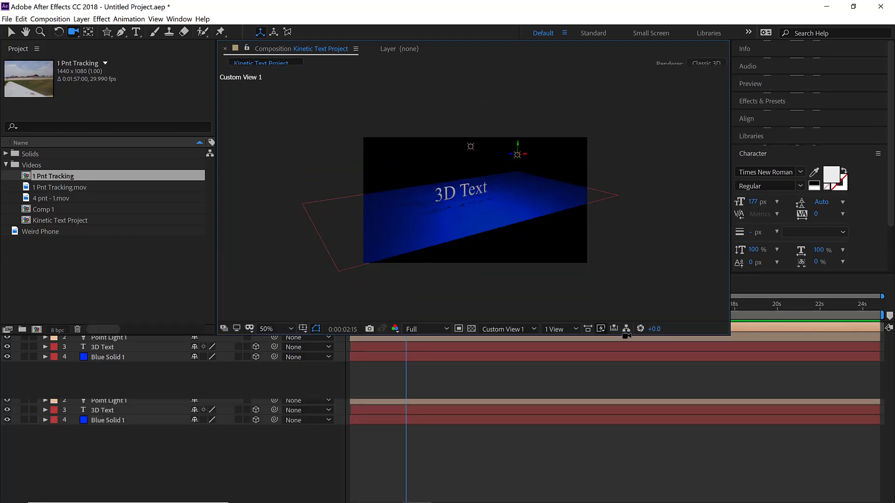
click(273, 329)
click(289, 134)
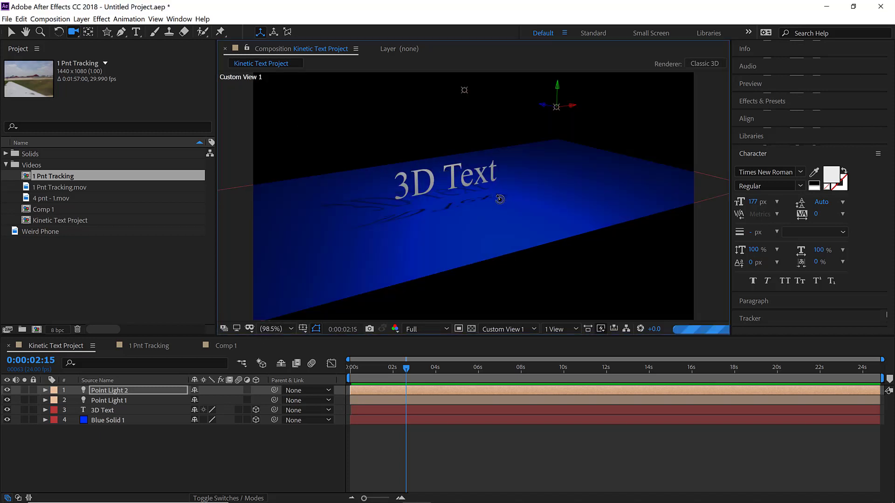
drag(495, 195, 508, 200)
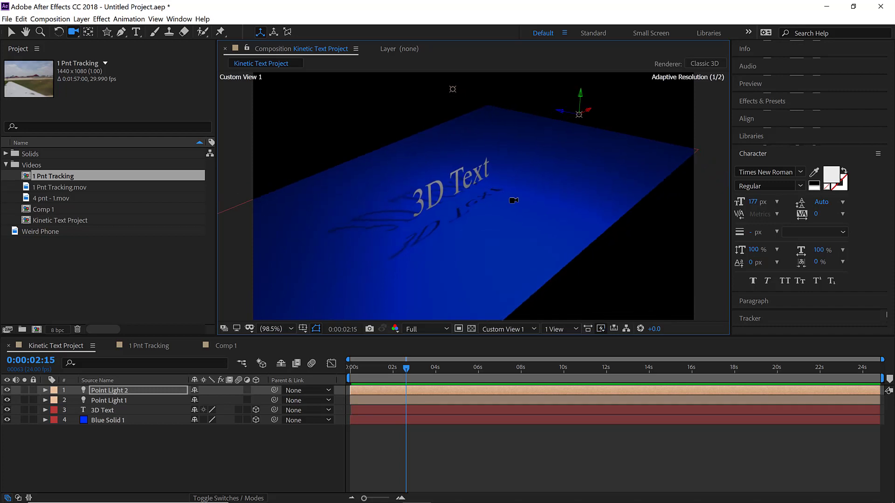
Step: Try the Smooth falloff on the duplicated point light and discard the change
double_click(133, 392)
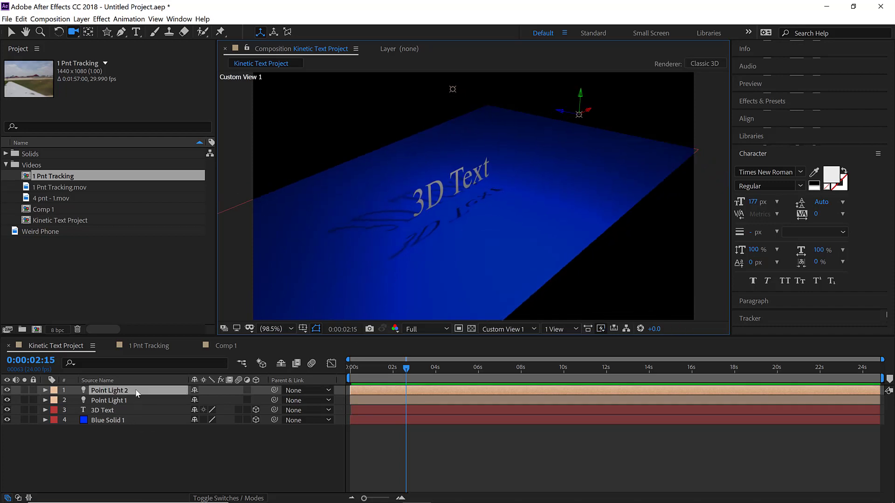
click(214, 163)
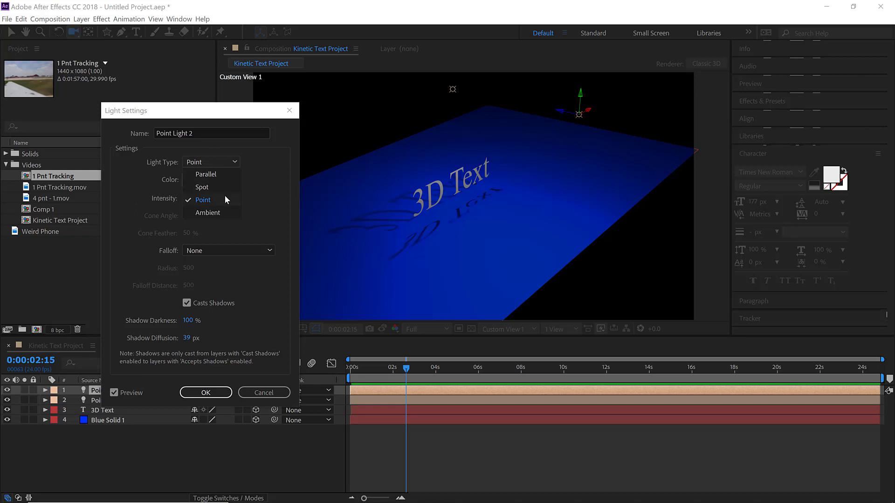
click(271, 200)
click(230, 250)
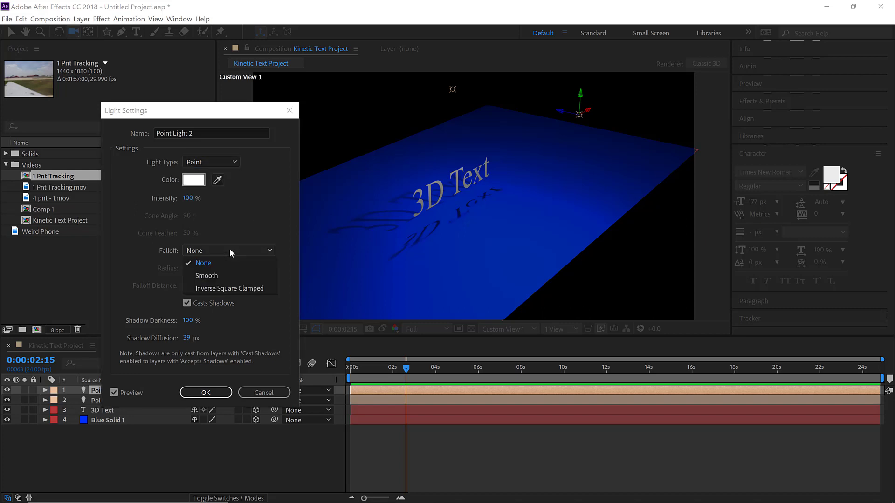
click(230, 275)
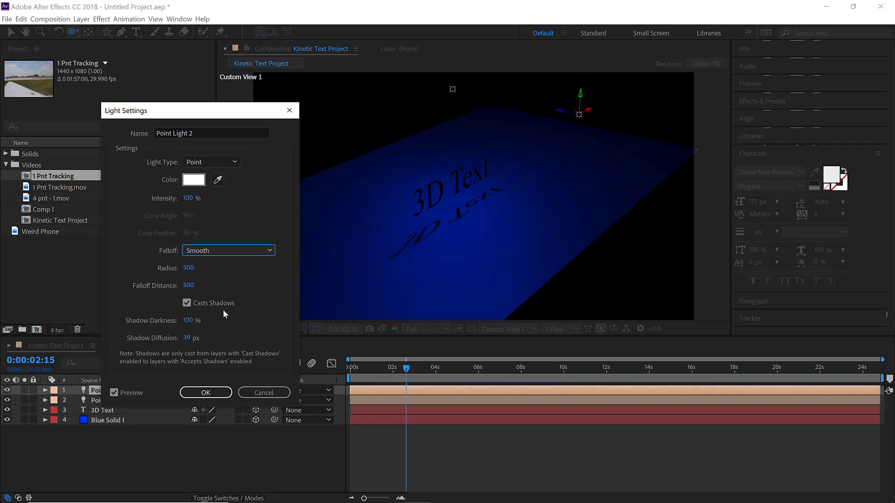
key(Return)
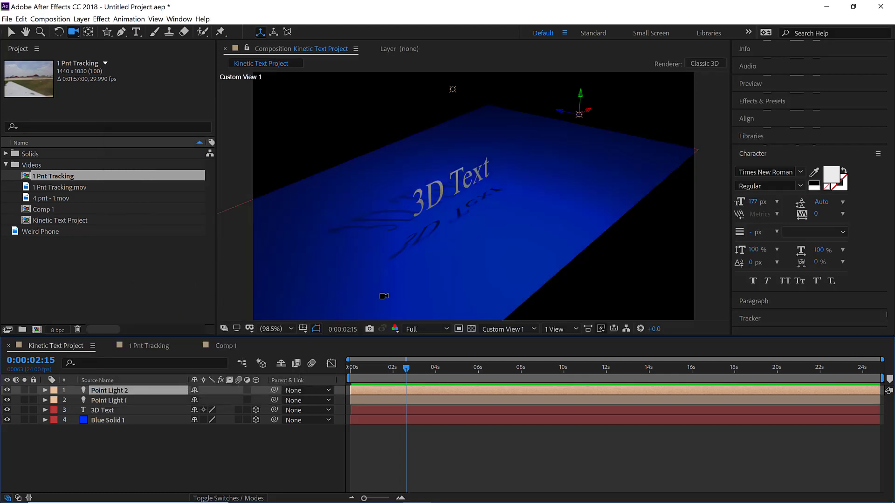
click(159, 467)
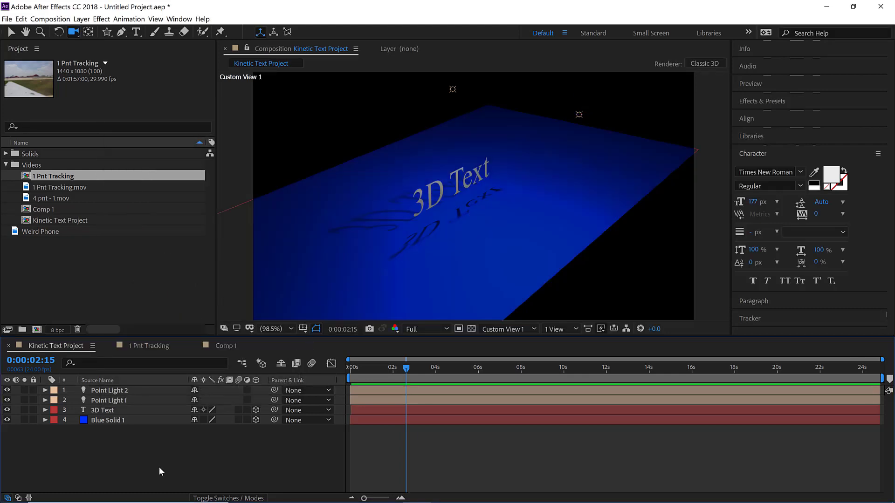
Step: Review the 3D Text layer's material options for shadows and lights, collapse them and deselect the layer
click(122, 393)
click(121, 410)
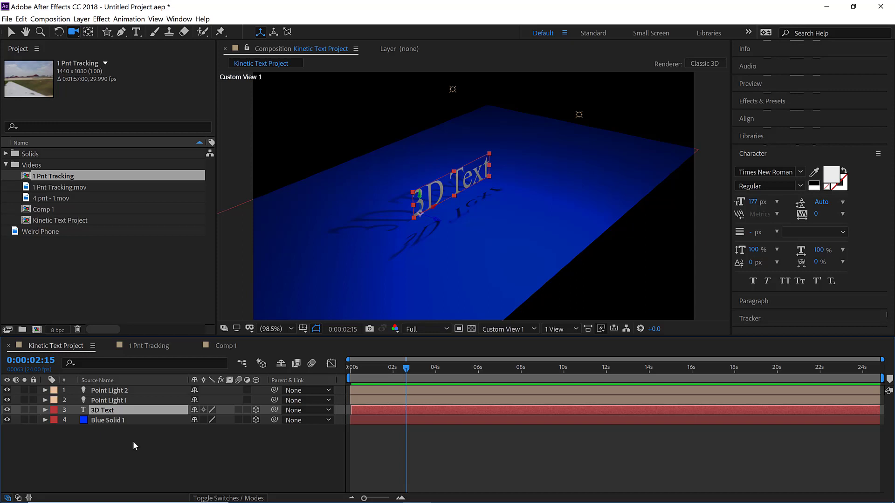
key(a)
key(a)
scroll(136, 440, down, 3)
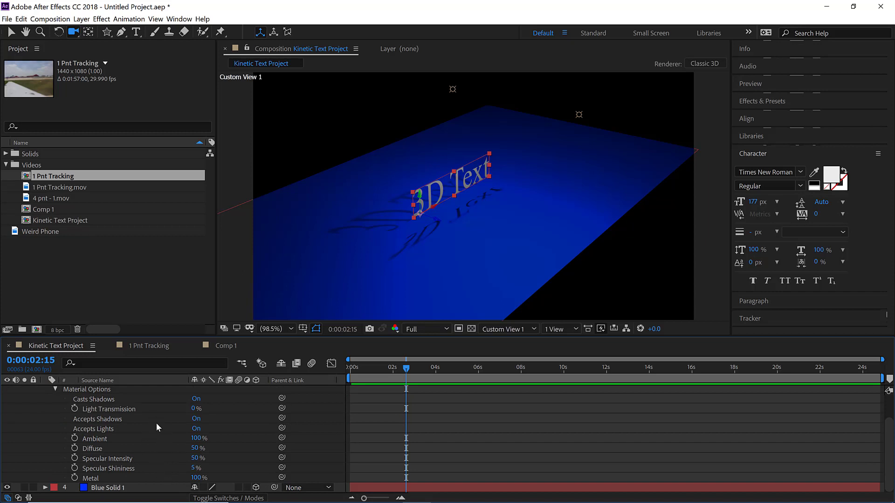
scroll(146, 429, up, 2)
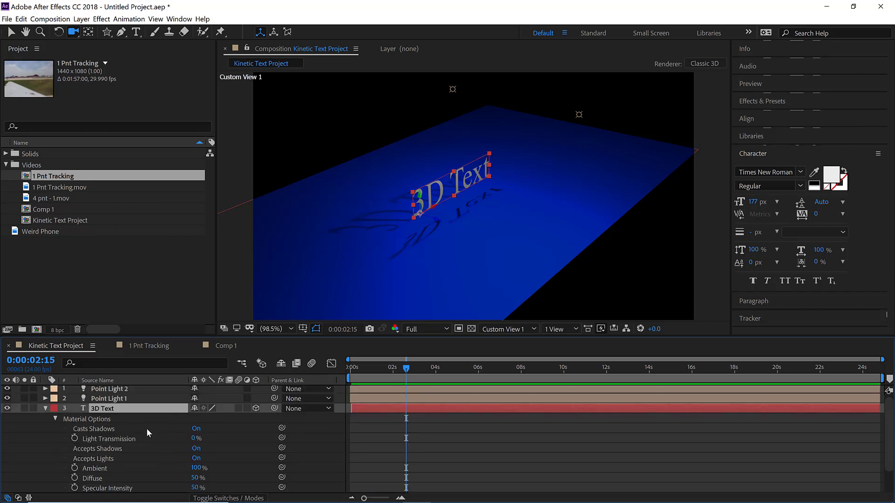
click(46, 408)
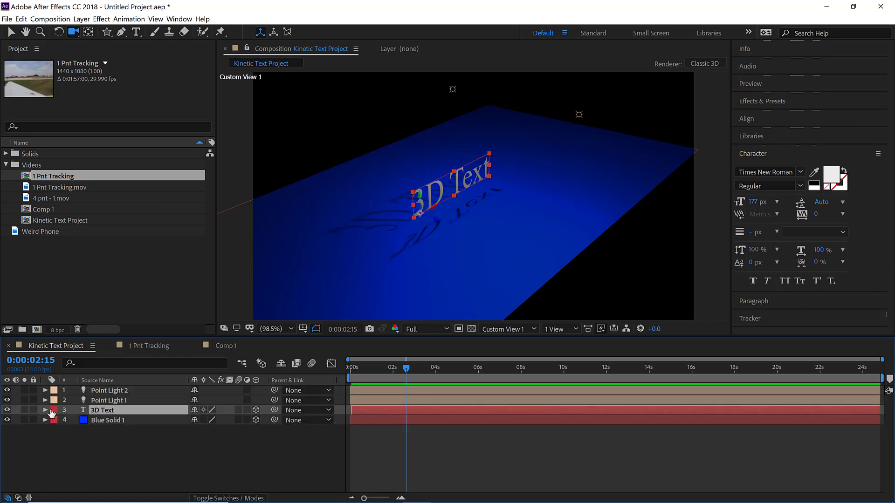
click(46, 409)
scroll(57, 418, down, 1)
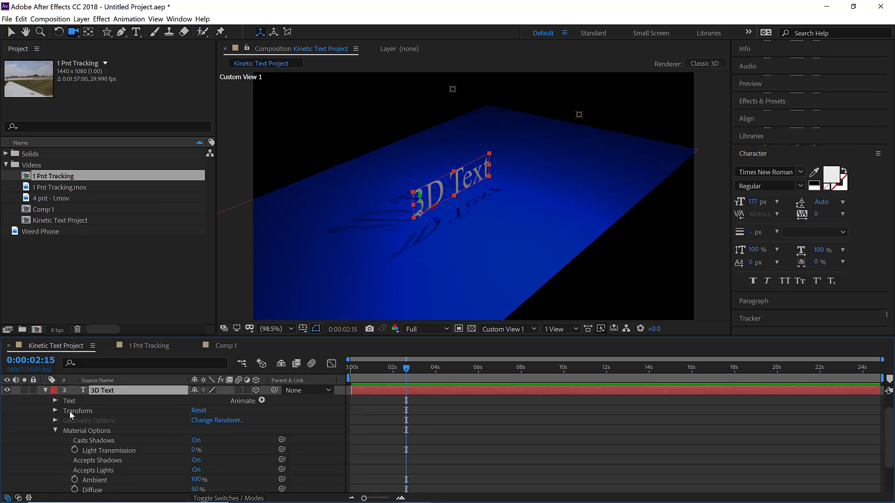
click(56, 431)
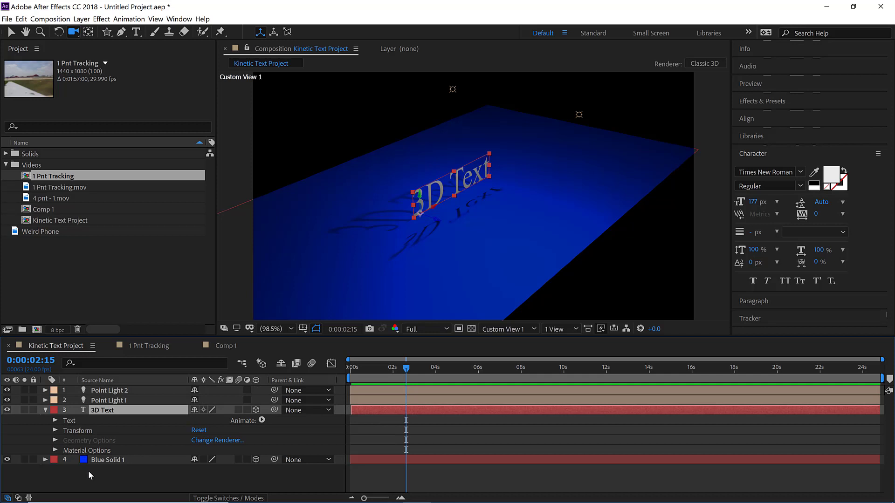
click(90, 463)
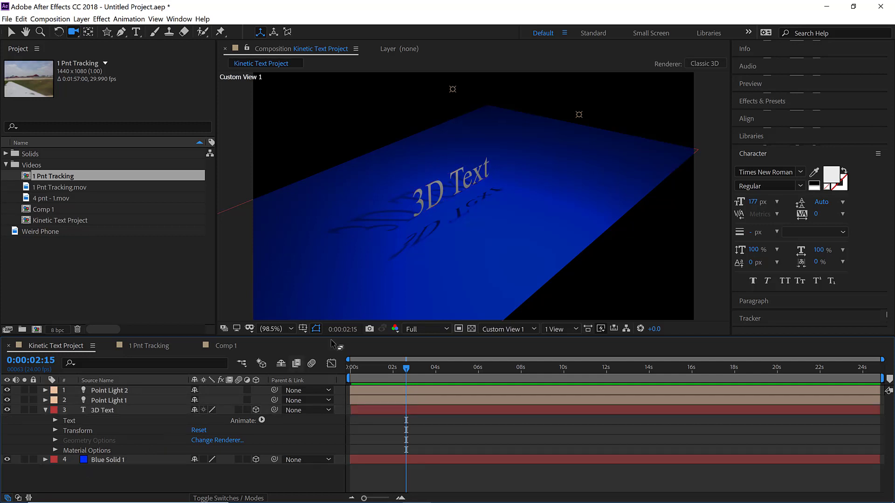